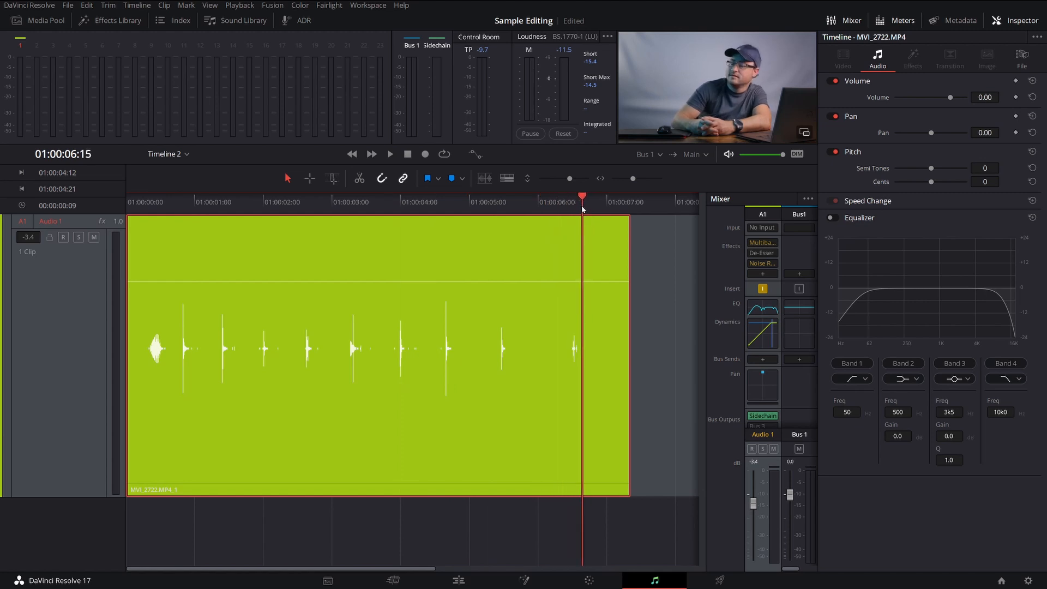
Range-select the quiet section at the end of the clip, from 01:00:06:15 to 01:00:07:07, and copy it
click(310, 179)
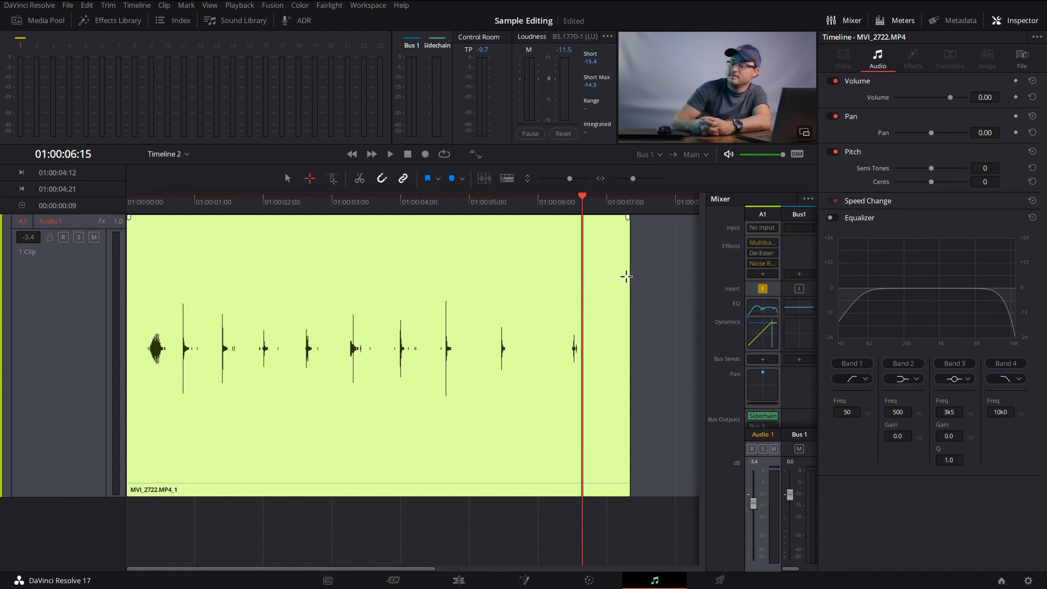
drag(591, 251, 633, 342)
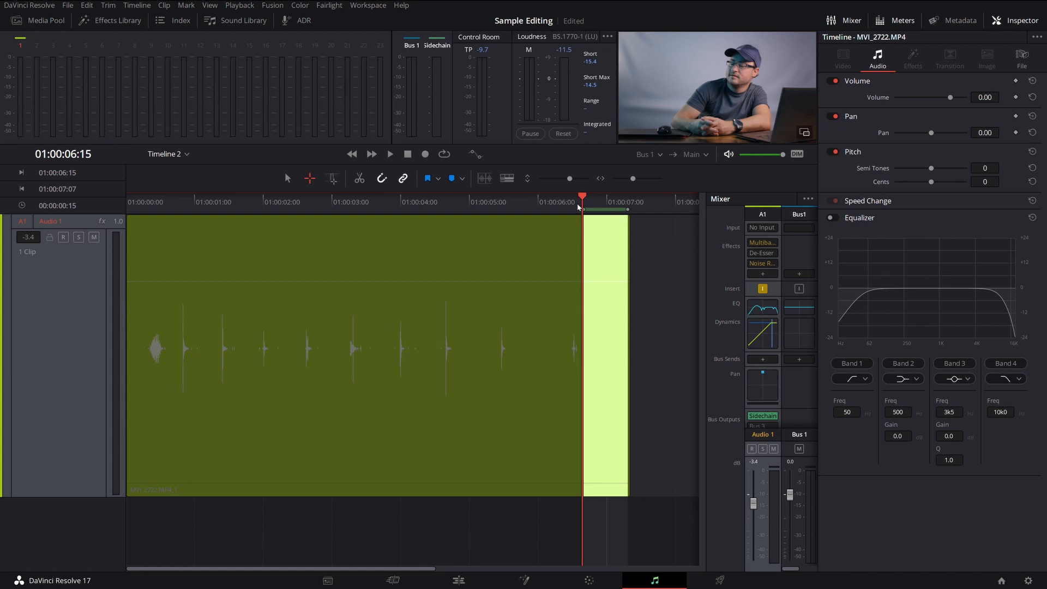
key(ctrl+c)
Paste the copied quiet section at 01:00:00:15, over the first click noise after the opening sound
drag(512, 198, 421, 202)
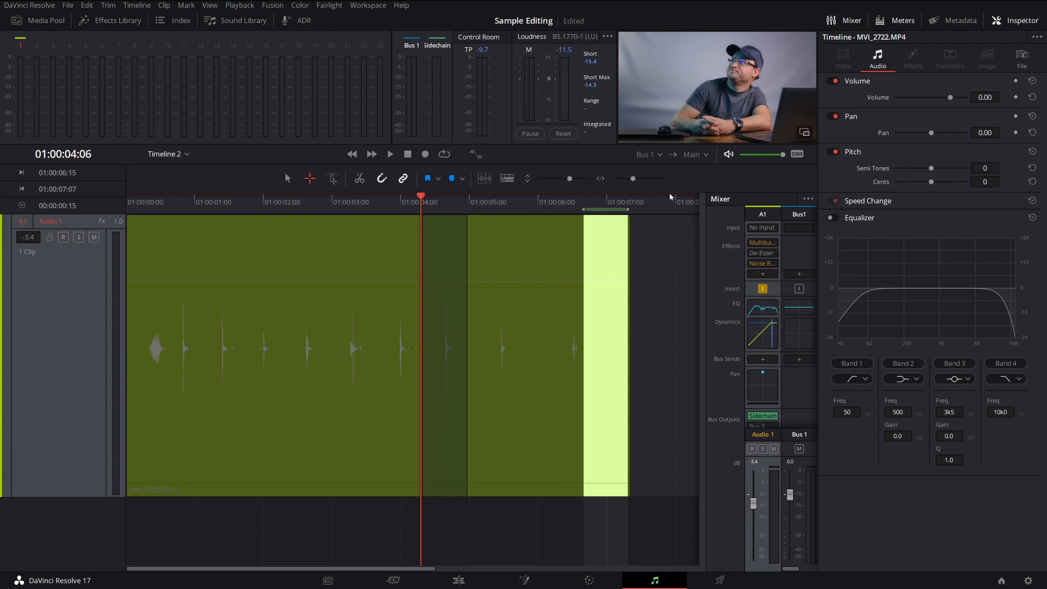
click(629, 204)
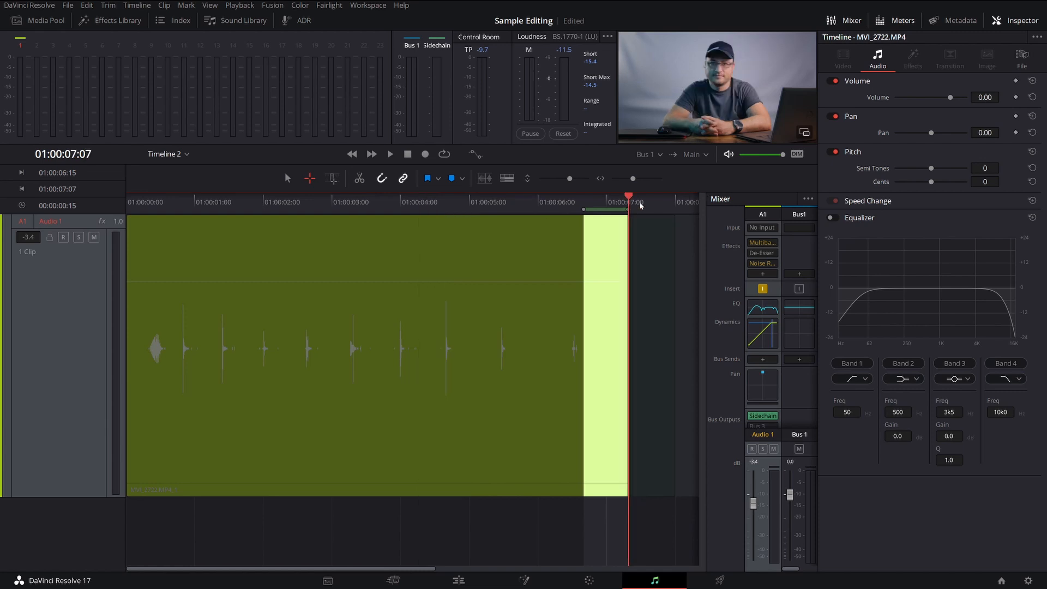
drag(620, 205, 524, 204)
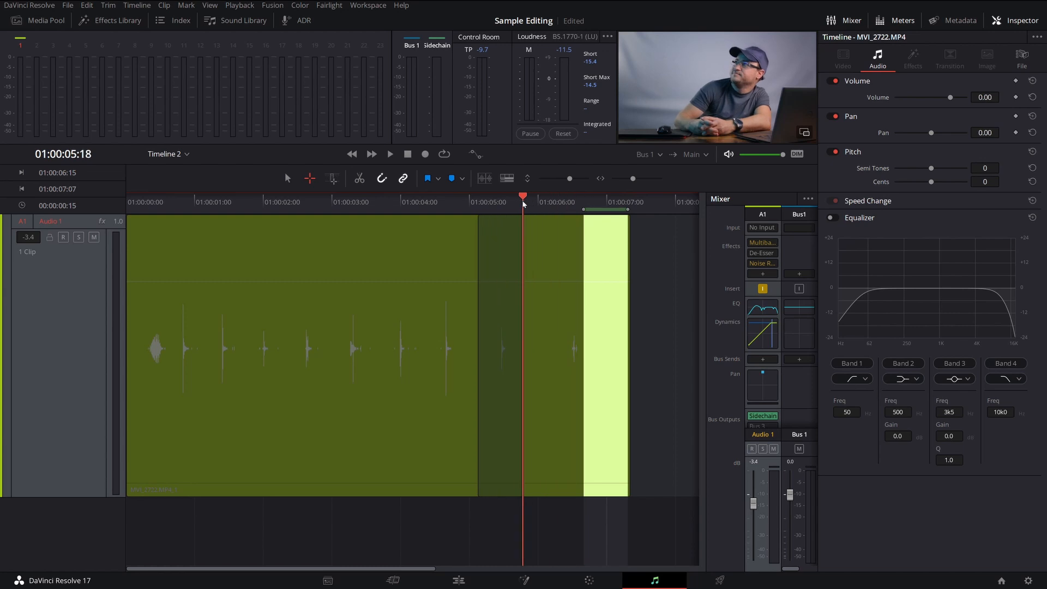
click(582, 204)
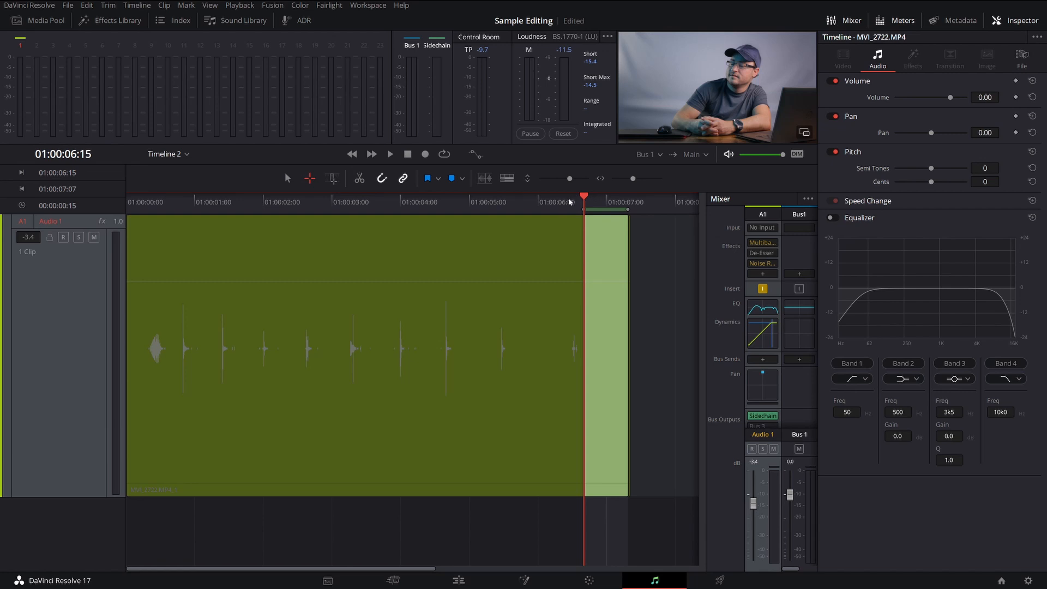
drag(167, 209, 170, 212)
key(ctrl+v)
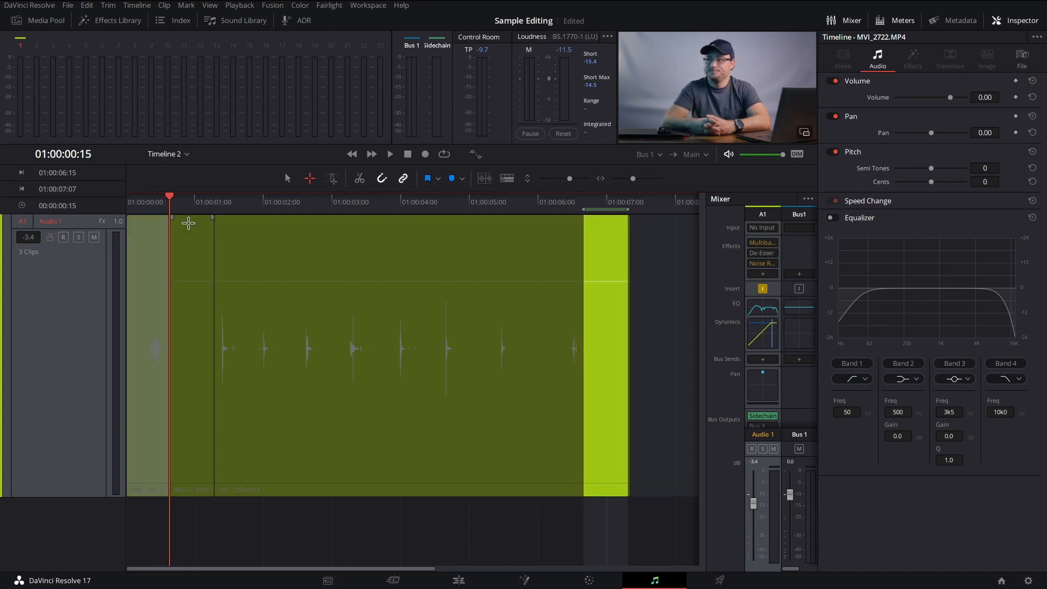
Play back the start of the timeline across the pasted quiet section to check the repair
click(136, 209)
key(space)
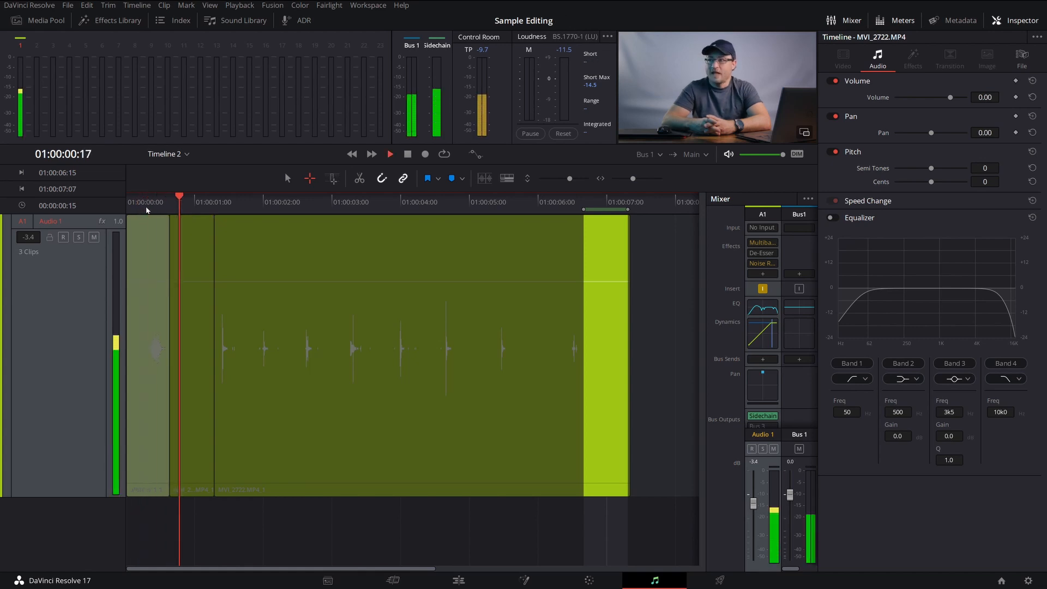
key(space)
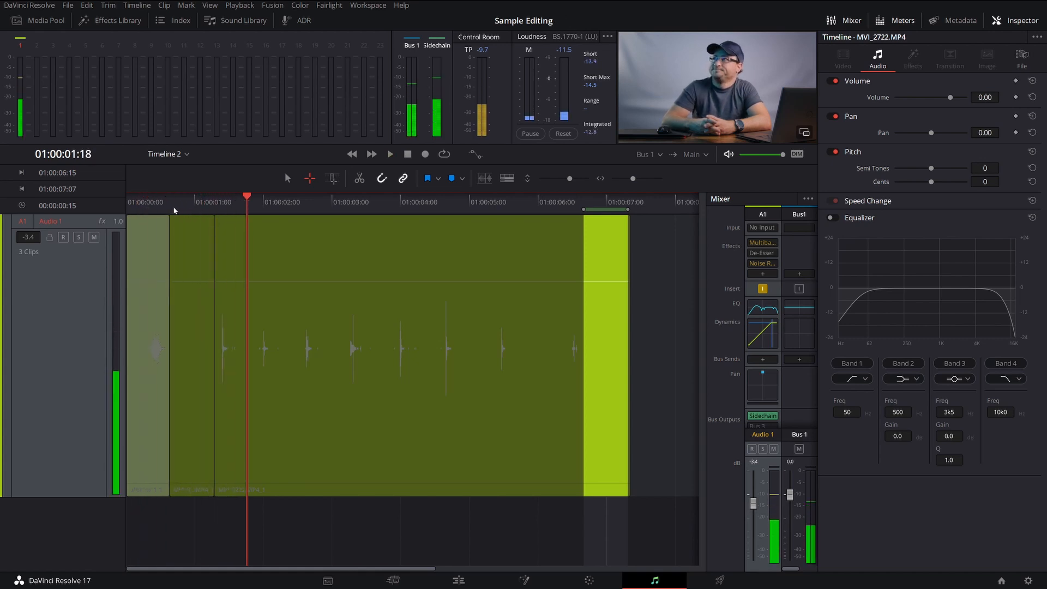
click(146, 208)
key(space)
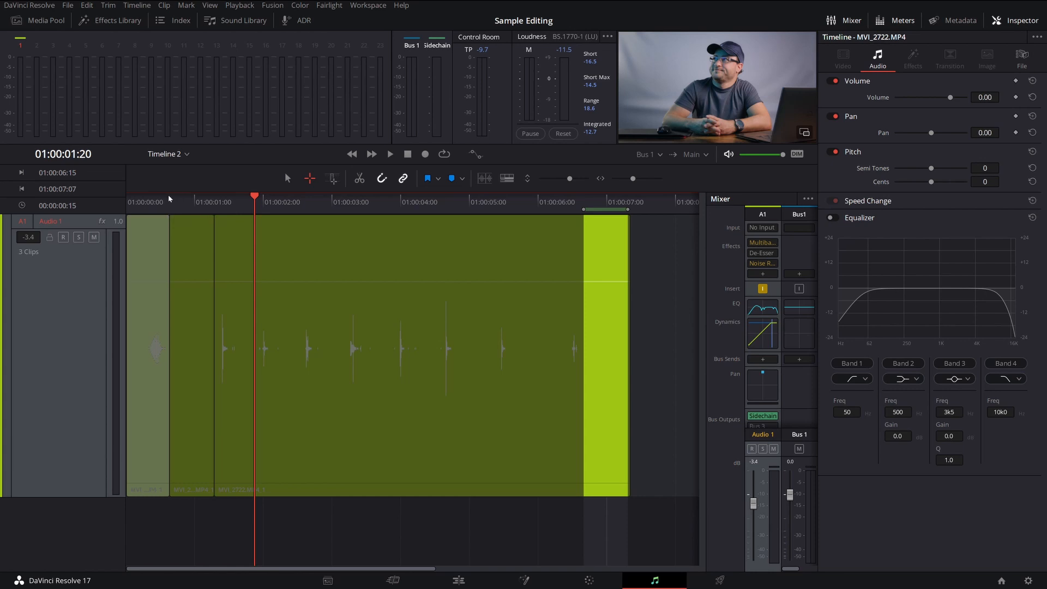
click(156, 203)
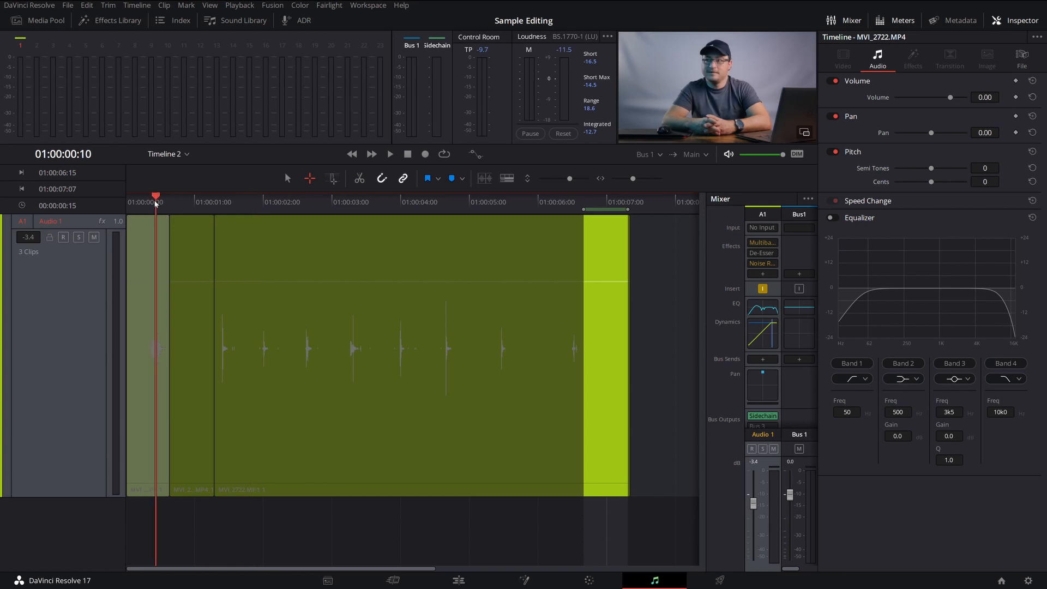
key(space)
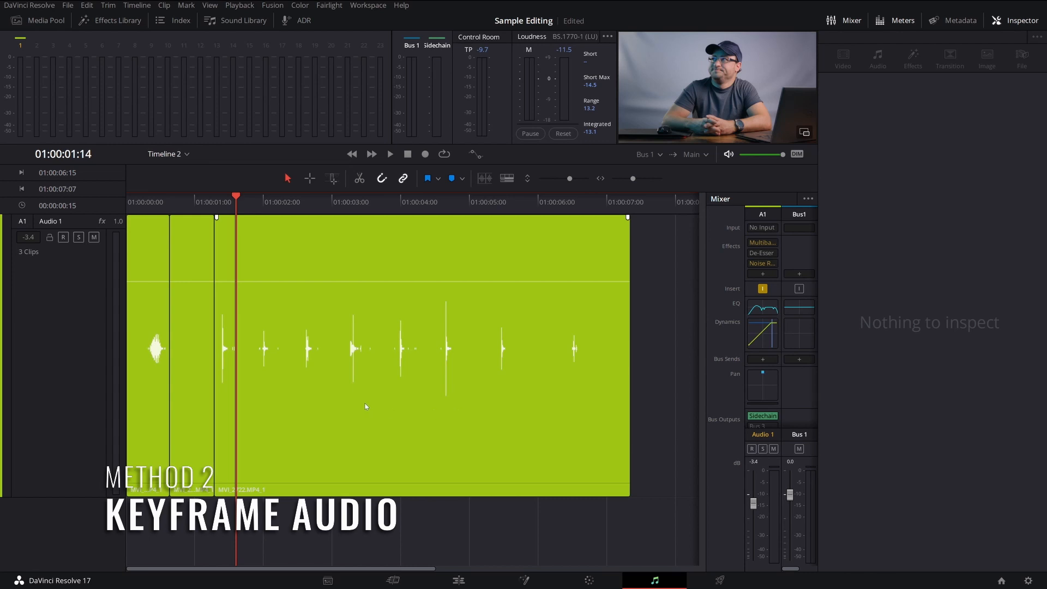
Play the first click noise after the pasted section and park the playhead at its clip's start, 01:00:01:06
scroll(288, 365, up, 5)
scroll(424, 387, up, 2)
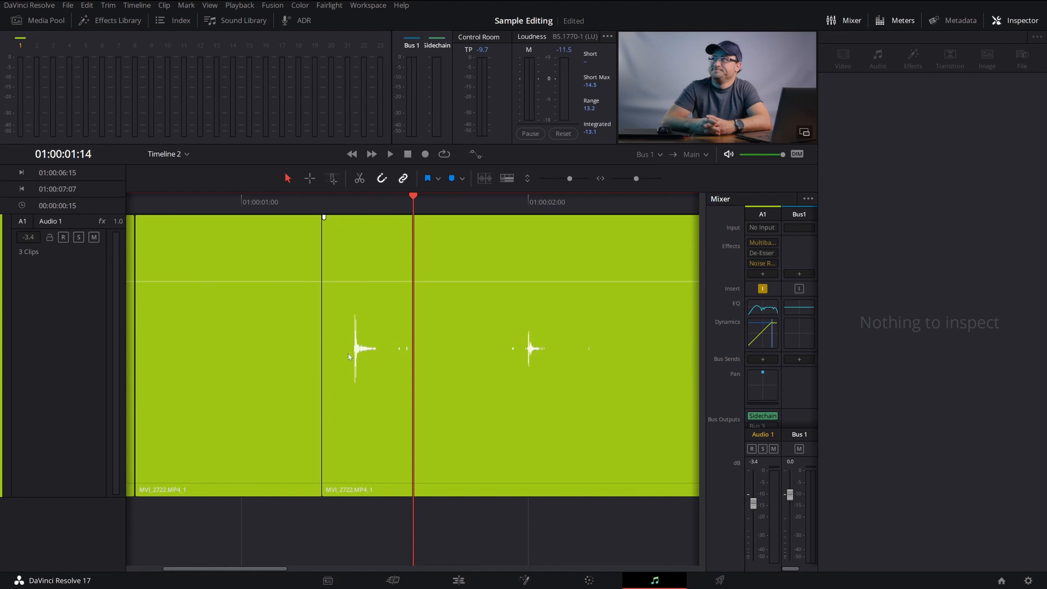
click(228, 209)
key(space)
key(space)
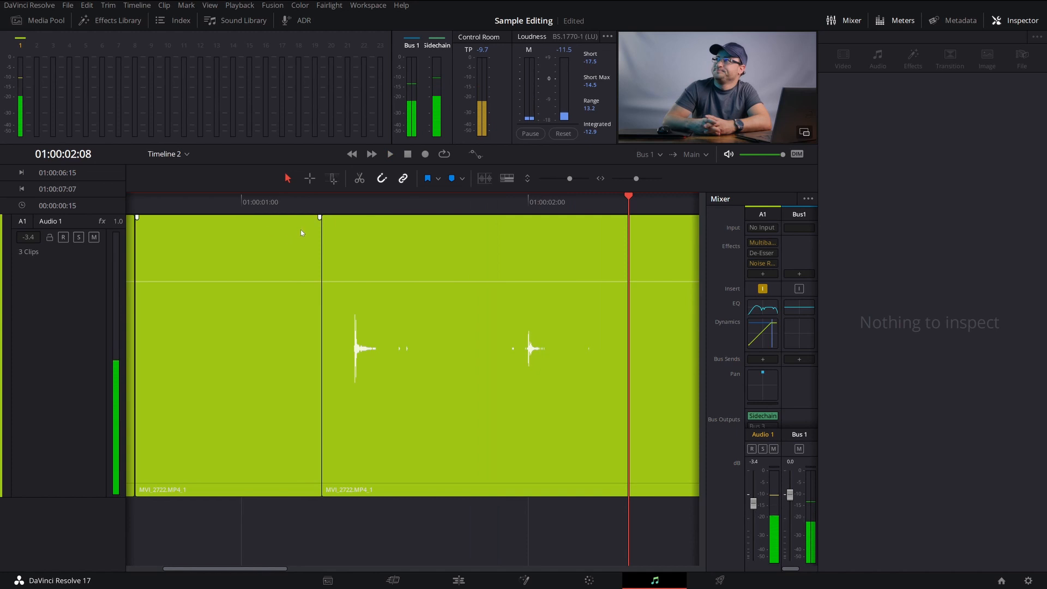
drag(339, 206, 394, 223)
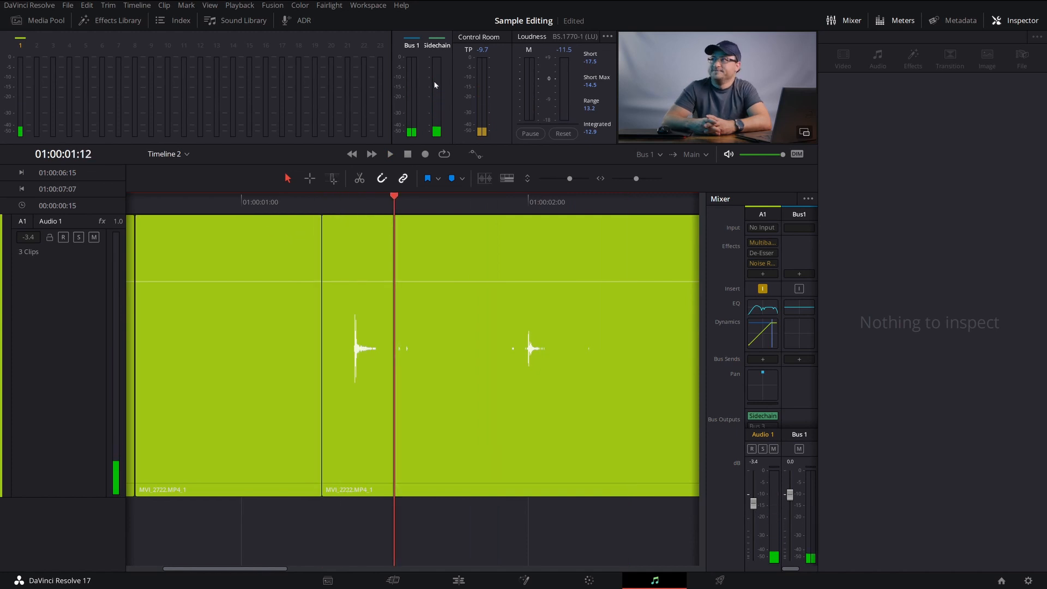
key(Up)
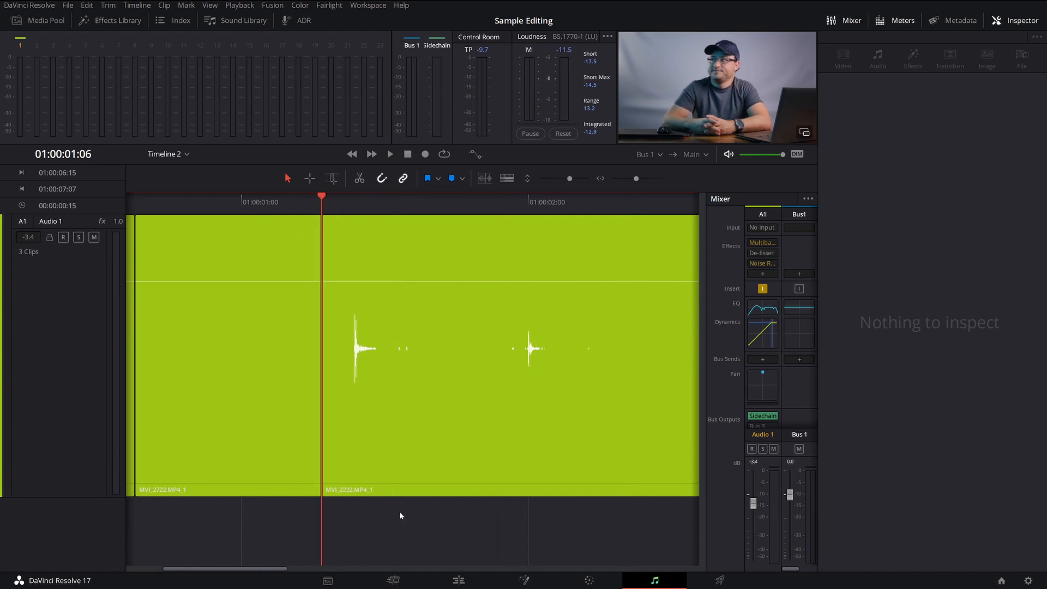
Add four volume keyframes around the click just after 01:00:01:06 and pull the inner two down to dip its level
alt+click(350, 282)
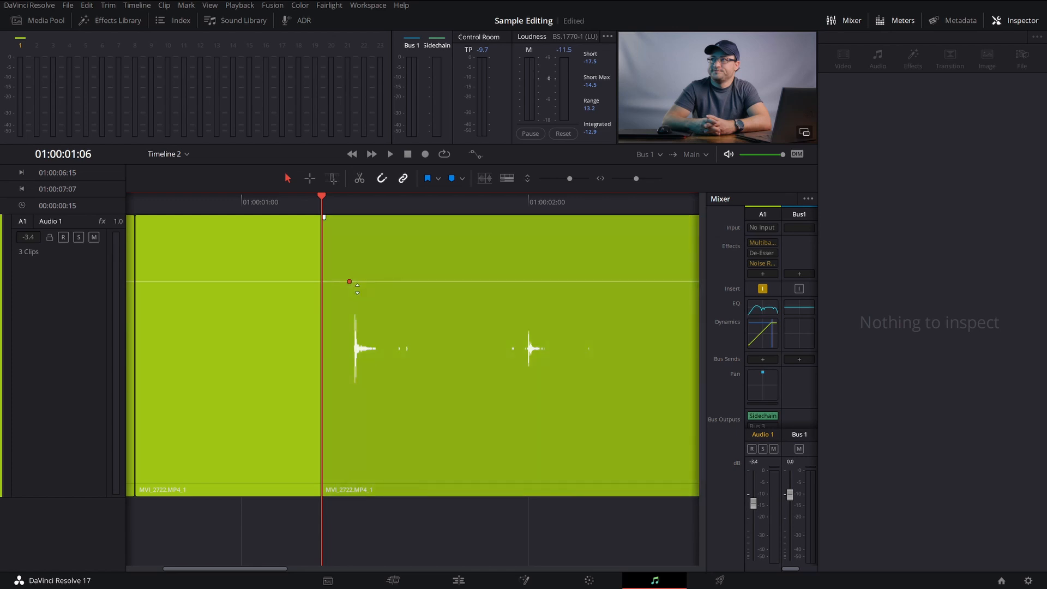
alt+click(361, 282)
alt+click(373, 281)
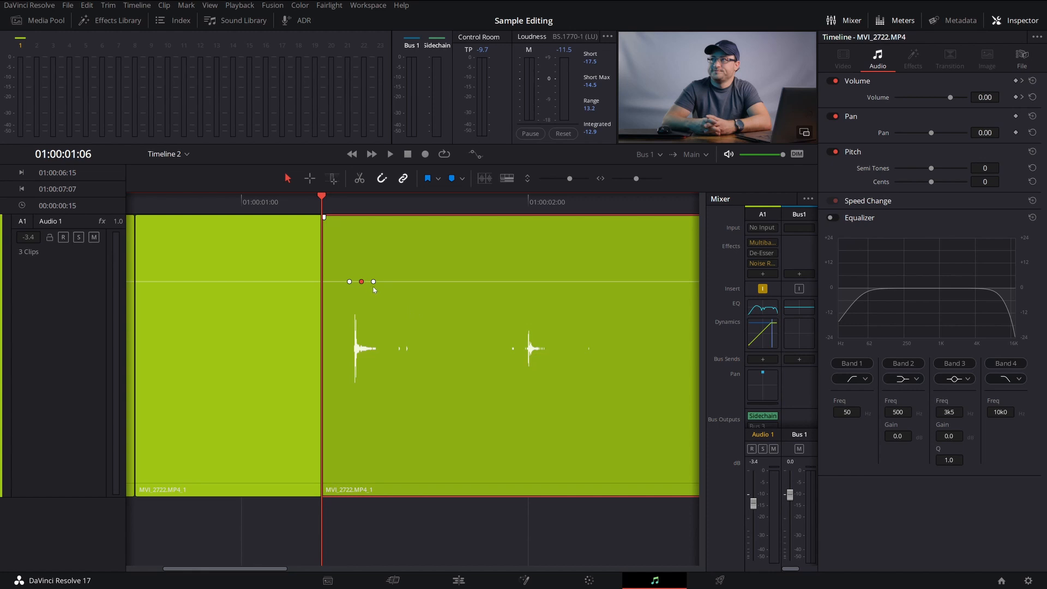
drag(362, 281, 370, 348)
key(ctrl+z)
alt+click(337, 281)
drag(357, 284, 360, 311)
Play back the keyframed volume dip from before 01:00:01:06
click(262, 207)
click(221, 200)
key(space)
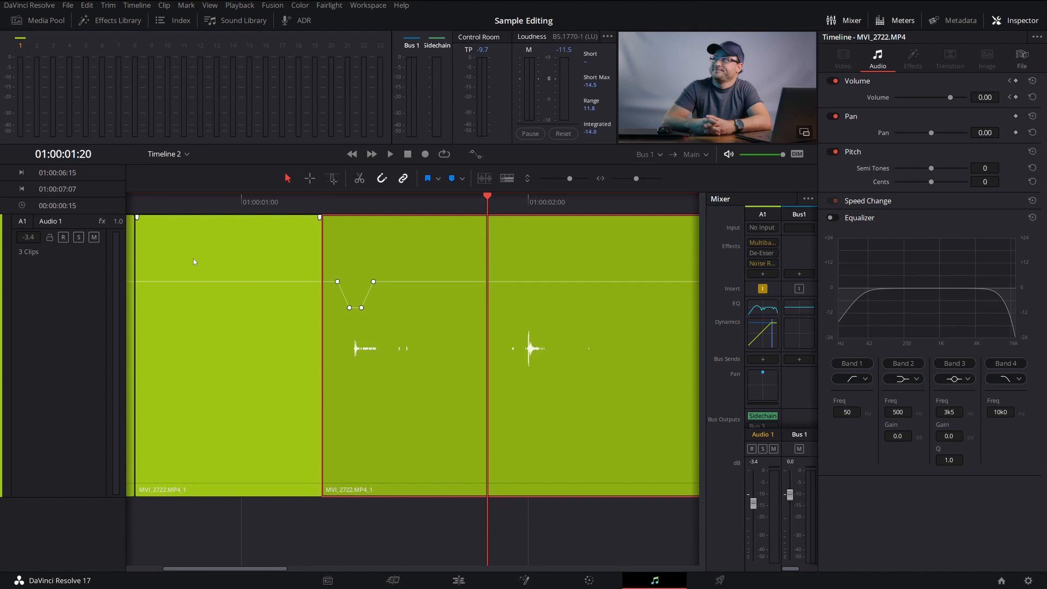
Move the quiet clip at 01:00:00:15 down to a new Audio 2 track and paste a copy back in its place on Audio 1
scroll(291, 375, left, 2)
click(291, 375)
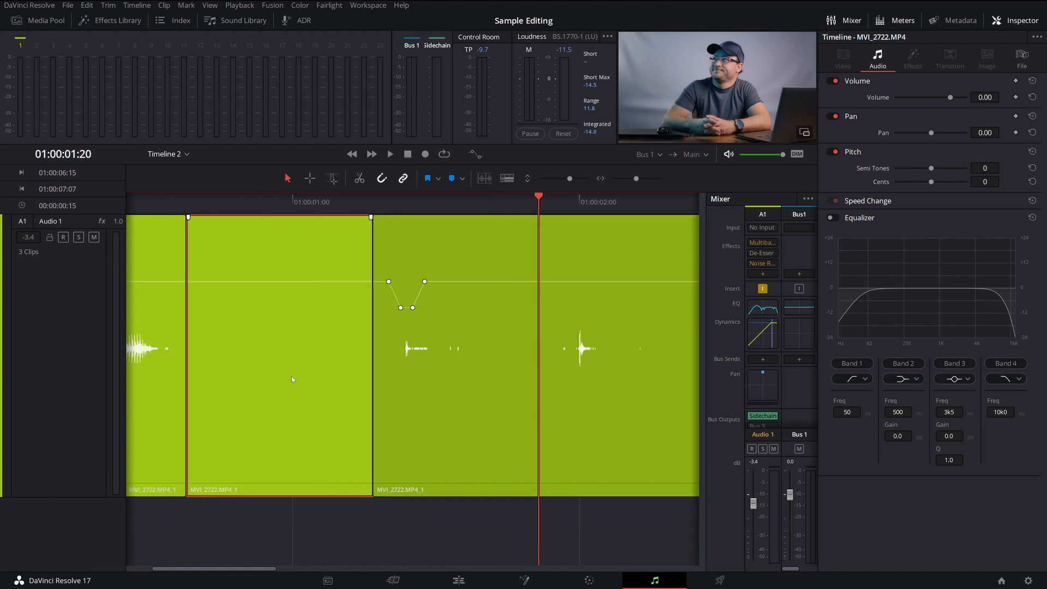
click(191, 204)
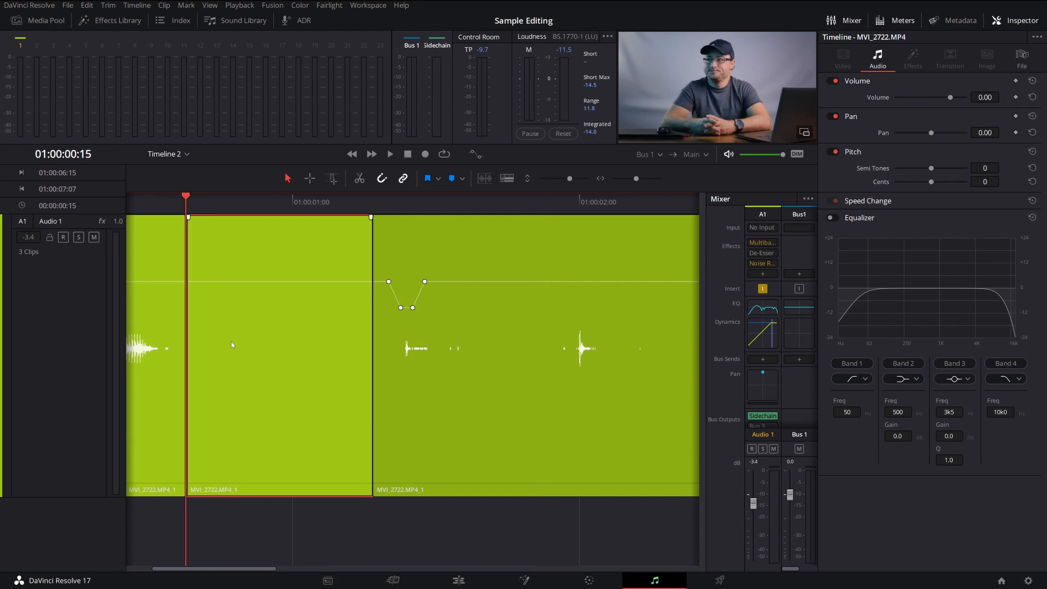
key(d)
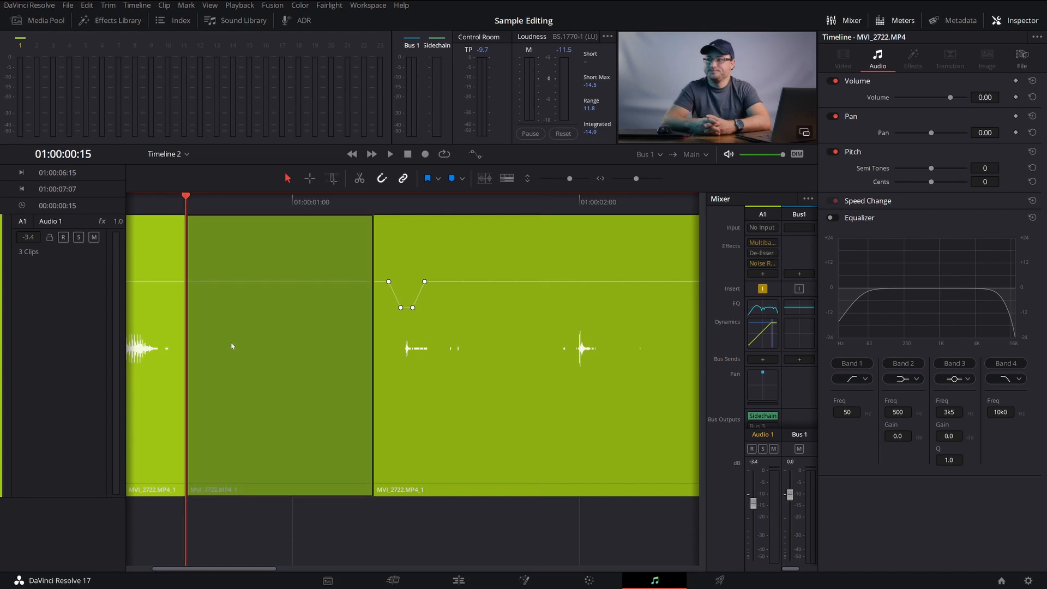
key(alt+Down)
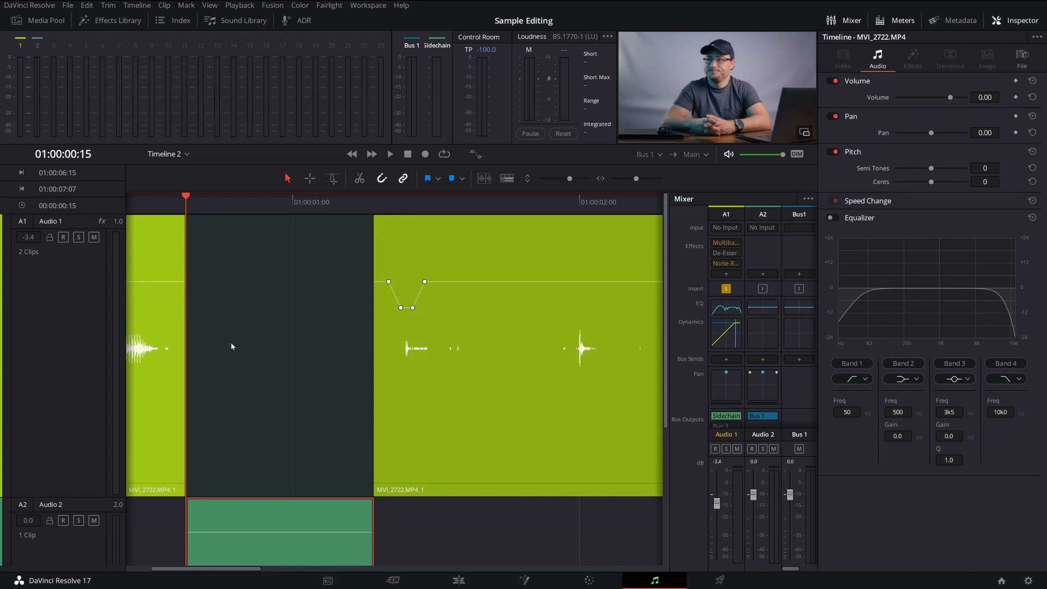
key(ctrl+v)
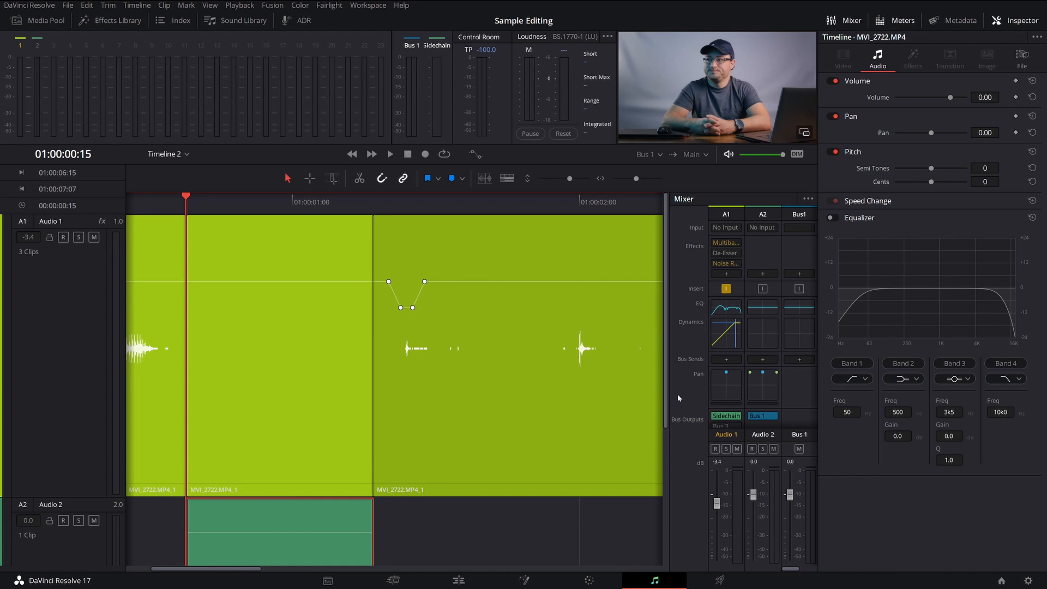
Move the quiet clip on Audio 2 to start at 01:00:01:06, beneath the keyframed click, and play the result
drag(316, 539, 496, 535)
key(space)
key(space)
click(461, 202)
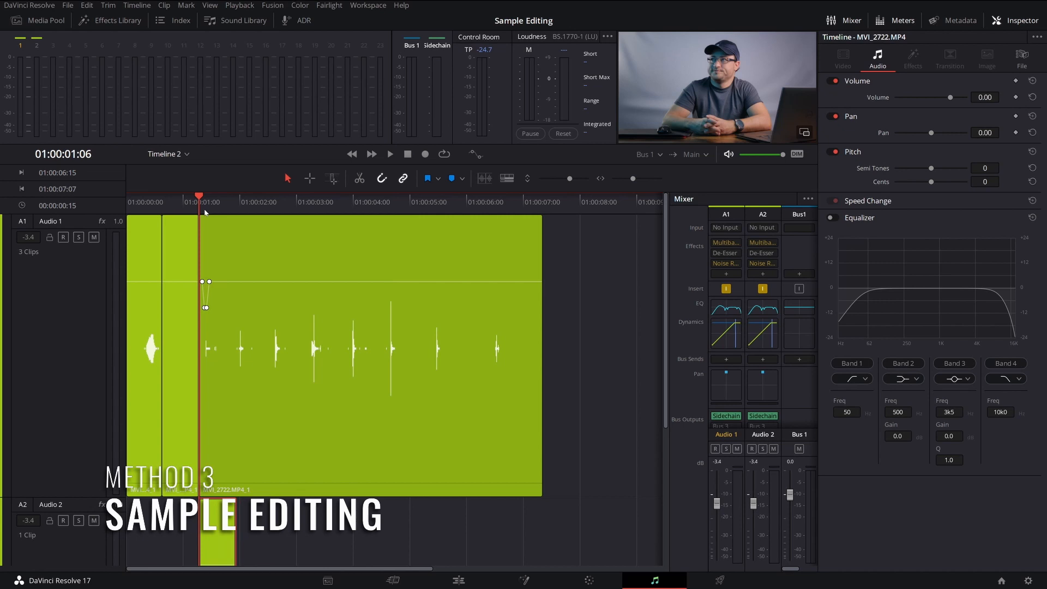
Locate the loudest click on Audio 1, between 01:00:04:12 and 01:00:05:00, enlarge its waveform and play it back
drag(371, 203, 382, 203)
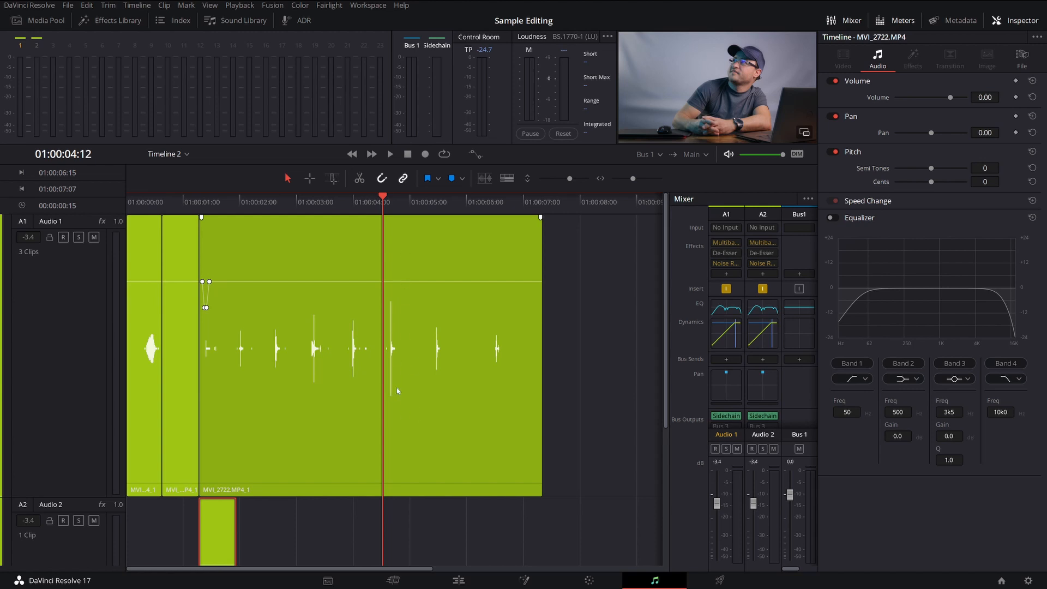
key(ctrl+equal)
key(ctrl+equal)
key(ctrl+equal)
key(ctrl+equal)
key(ctrl+equal)
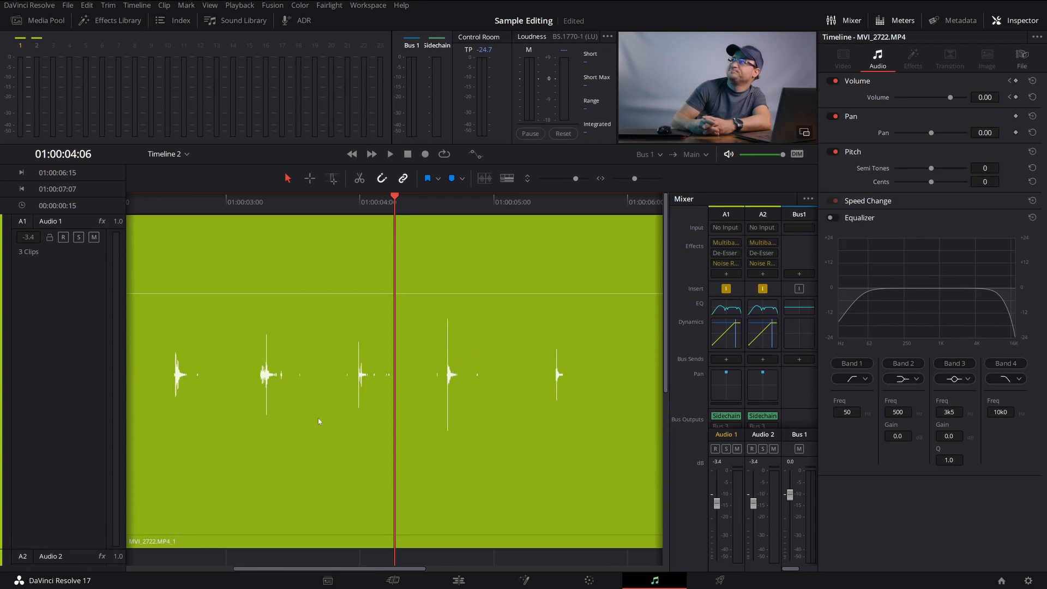
click(91, 397)
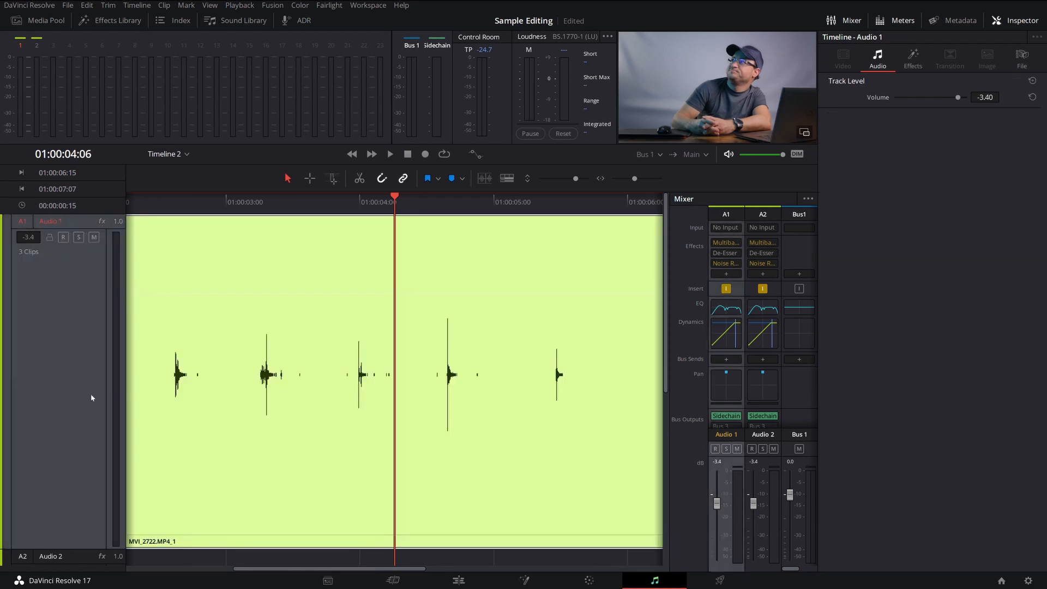
key(ctrl+equal)
key(ctrl+equal)
key(ctrl+equal)
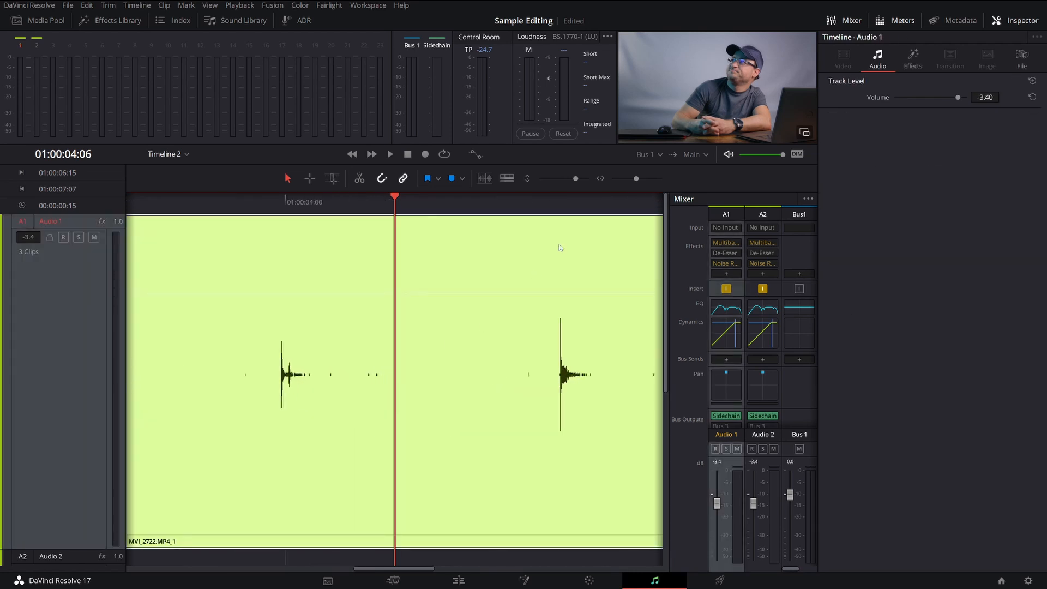
drag(548, 203, 561, 207)
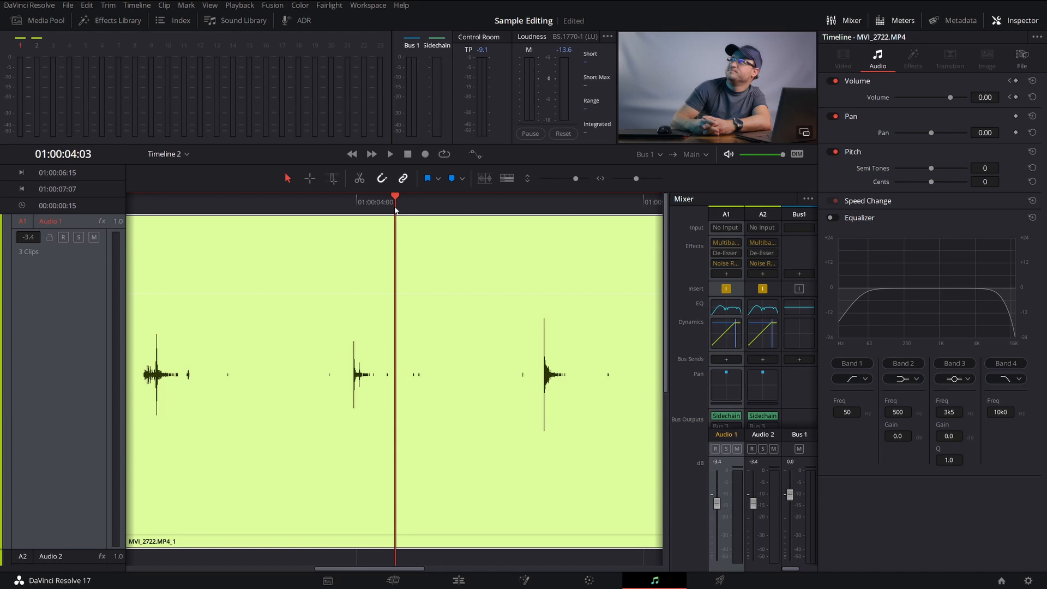
key(space)
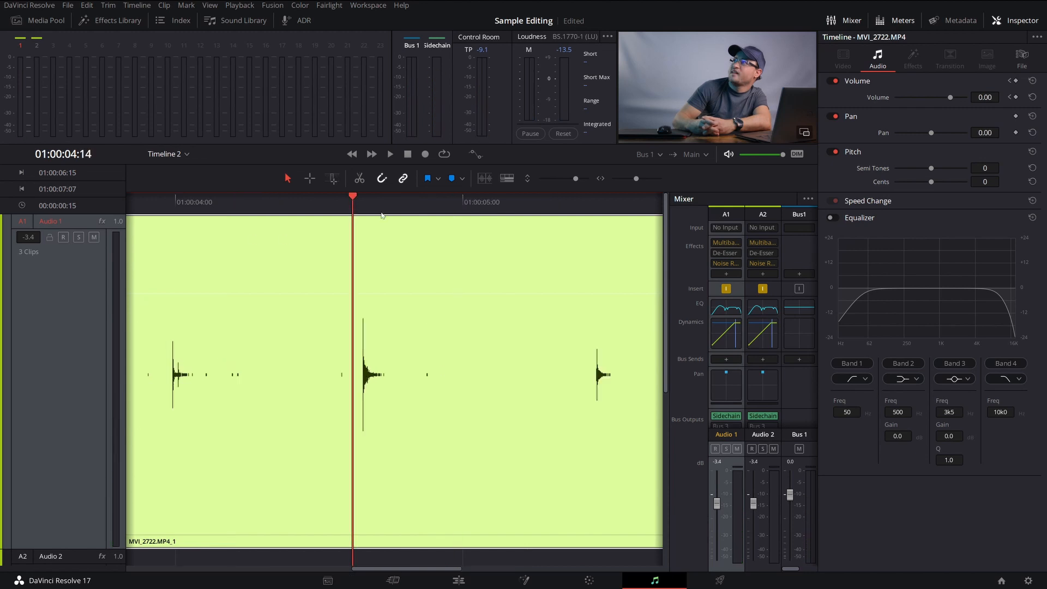
Magnify the click's waveform at 01:00:04:15 down to individual sample points and hide the Inspector
scroll(397, 404, up, 2)
scroll(533, 467, up, 5)
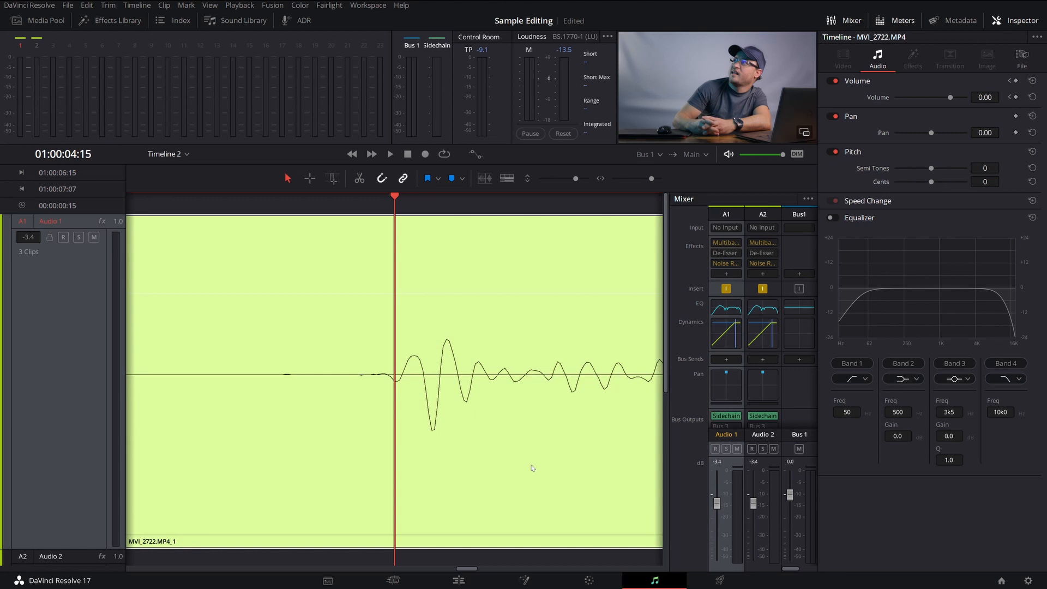
scroll(501, 419, up, 3)
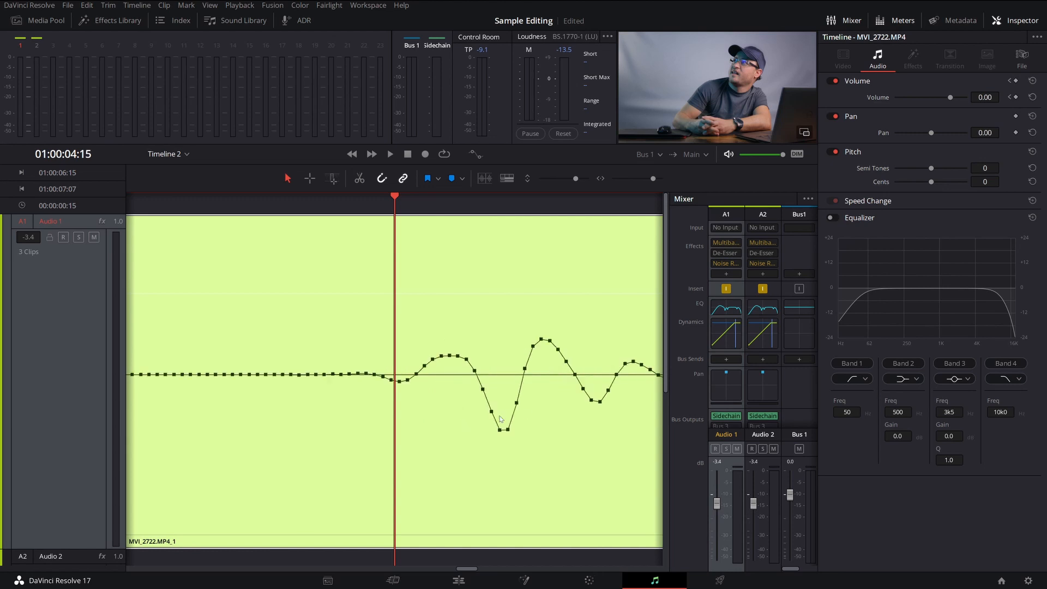
scroll(501, 419, up, 3)
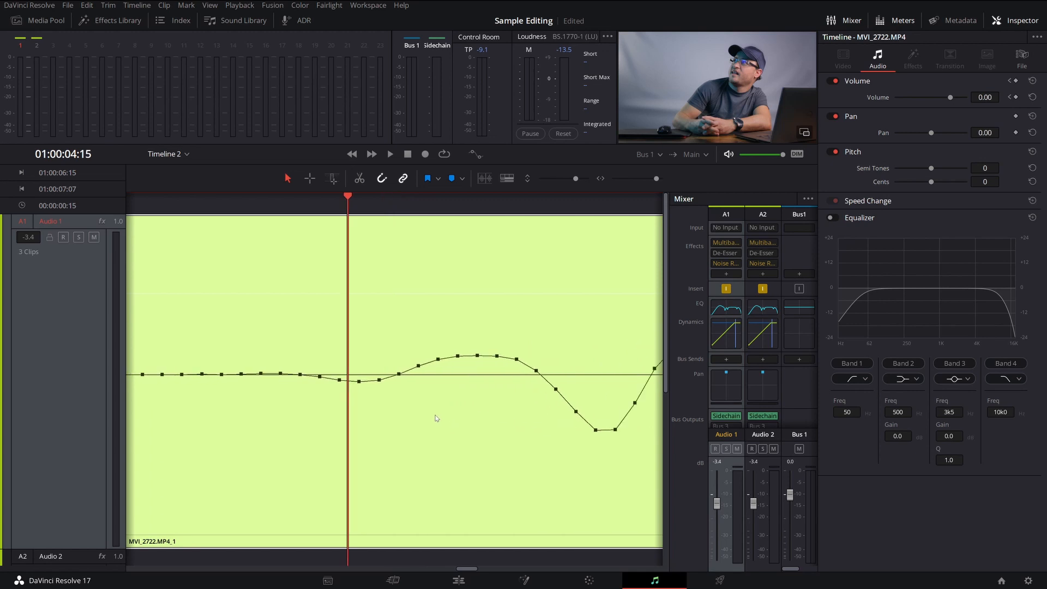
click(1003, 20)
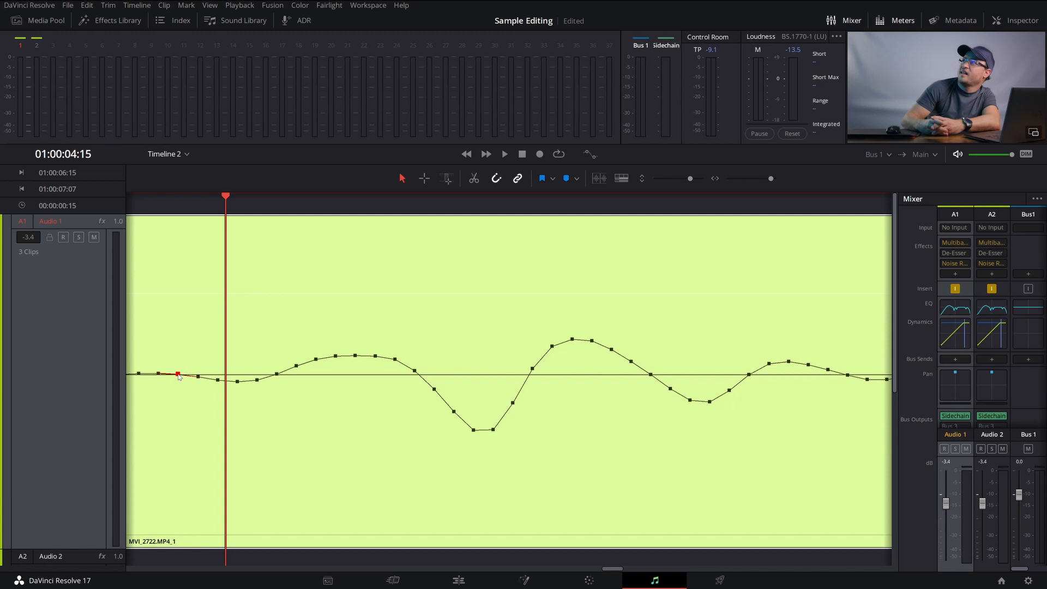
Redraw the click's sample points from just before 01:00:04:15 onward along the centre line, flattening its successive peaks and the oscillations that follow
drag(179, 375, 775, 378)
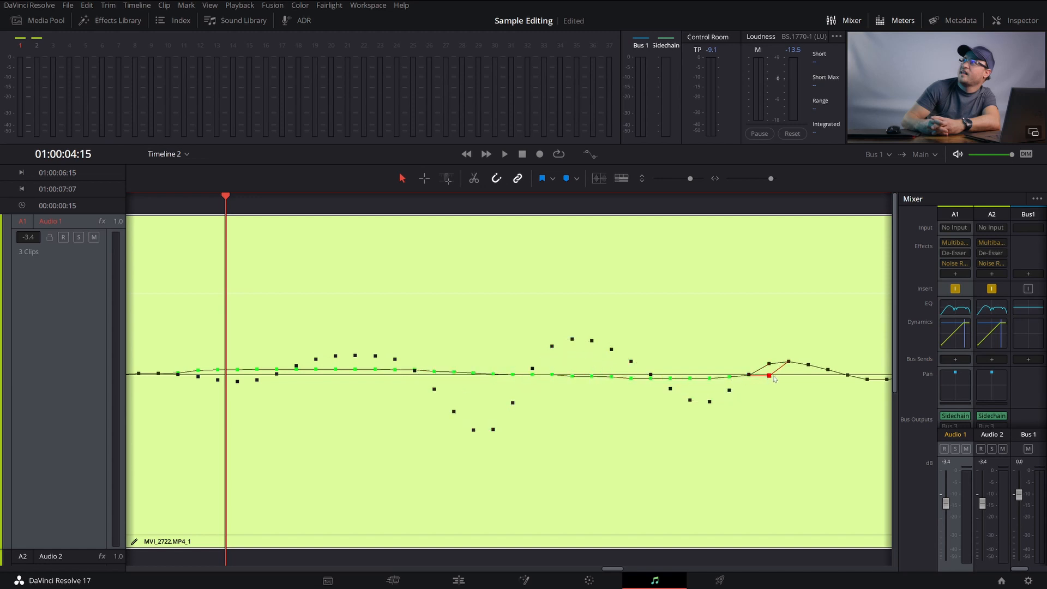
mouse_move(775, 378)
mouse_down()
mouse_move(527, 388)
mouse_move(488, 376)
mouse_move(888, 372)
mouse_up()
scroll(491, 421, right, 5)
scroll(491, 421, left, 5)
mouse_move(194, 372)
mouse_down()
mouse_move(671, 384)
mouse_move(851, 375)
mouse_up()
scroll(338, 403, right, 5)
drag(461, 376, 868, 372)
scroll(305, 404, right, 5)
scroll(284, 414, right, 5)
mouse_move(496, 377)
mouse_down()
mouse_move(867, 373)
mouse_move(859, 371)
mouse_up()
scroll(275, 425, right, 5)
drag(315, 371, 706, 374)
Examine the edited click on Audio 1 against the neighbouring clicks, moving the playhead back to 01:00:04:12 to uncover its waveform
scroll(425, 361, down, 7)
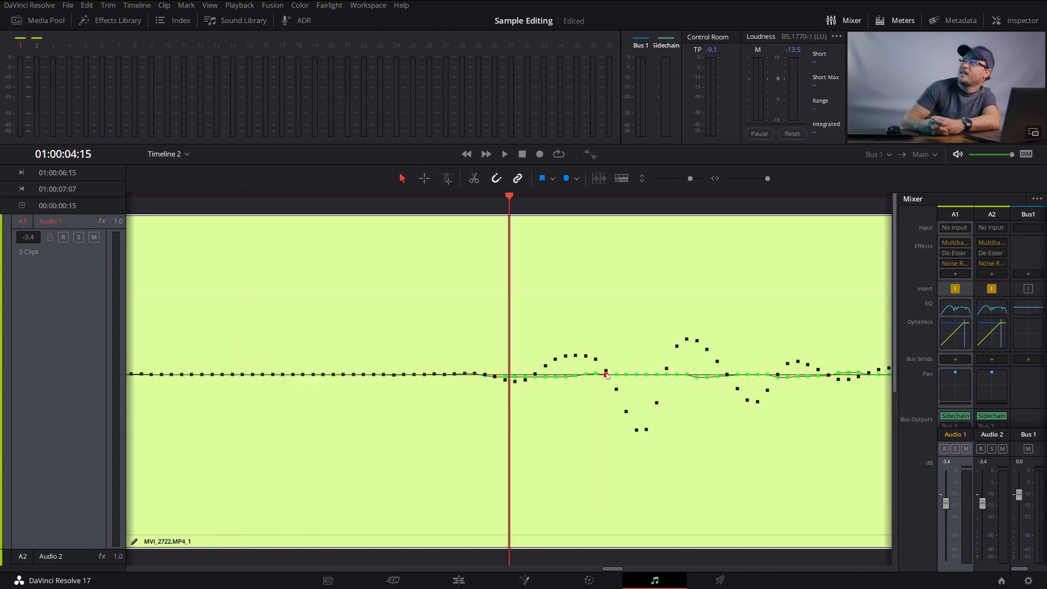
scroll(425, 361, down, 8)
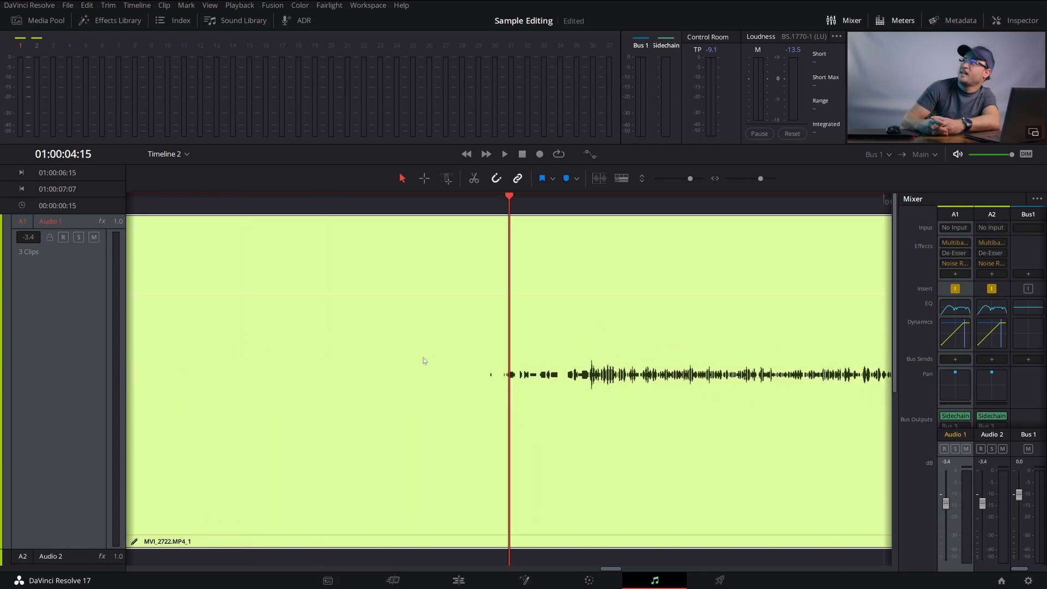
scroll(457, 388, down, 5)
scroll(458, 391, down, 6)
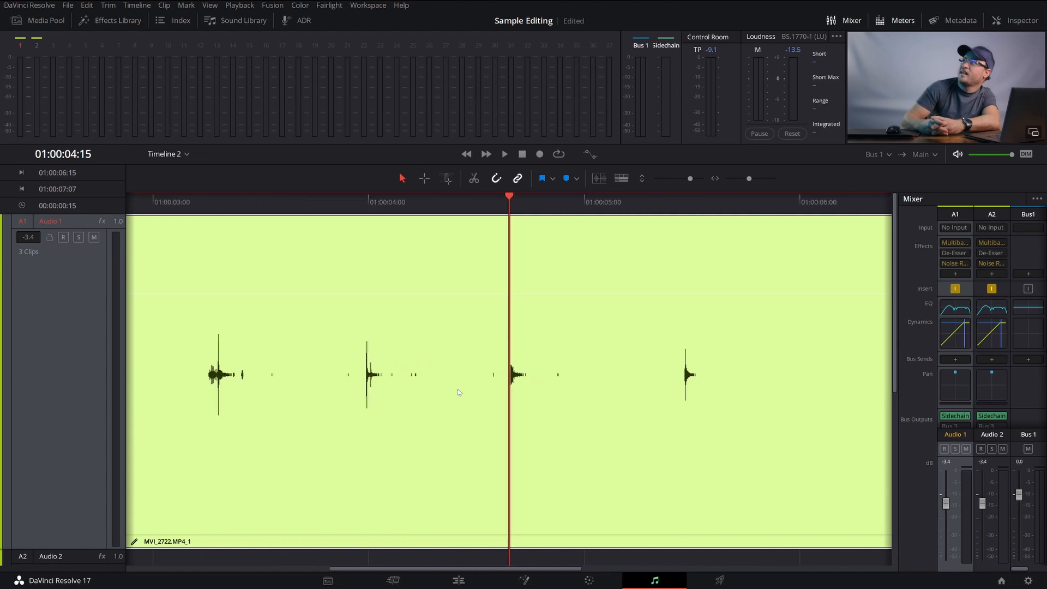
scroll(457, 391, down, 2)
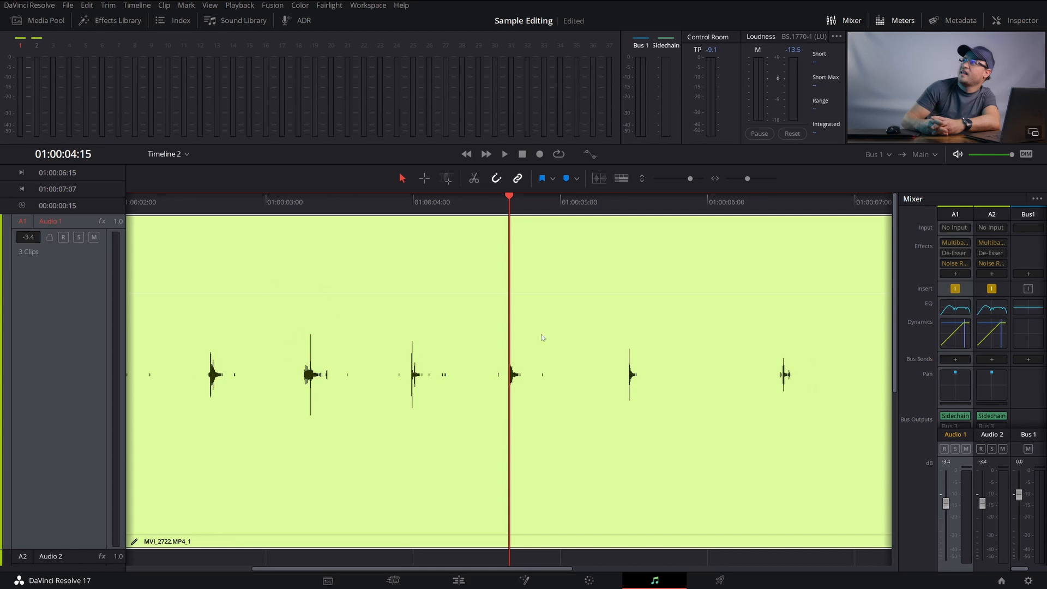
key(Left)
key(Left)
key(Left)
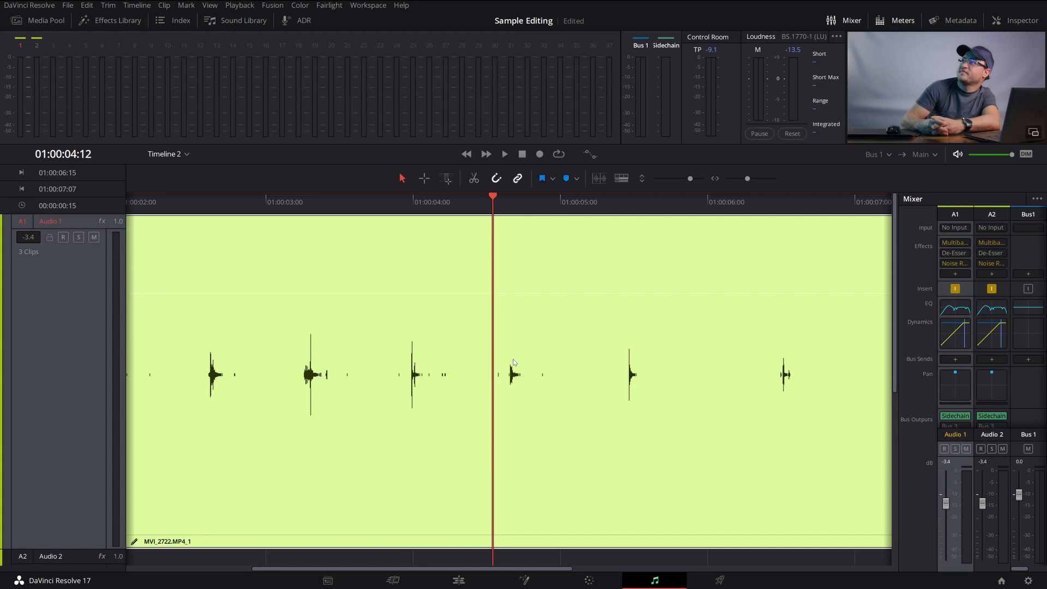
Play the edited click on Audio 1 twice, starting each time shortly after the preceding click near 01:00:04:00
click(455, 197)
key(space)
key(space)
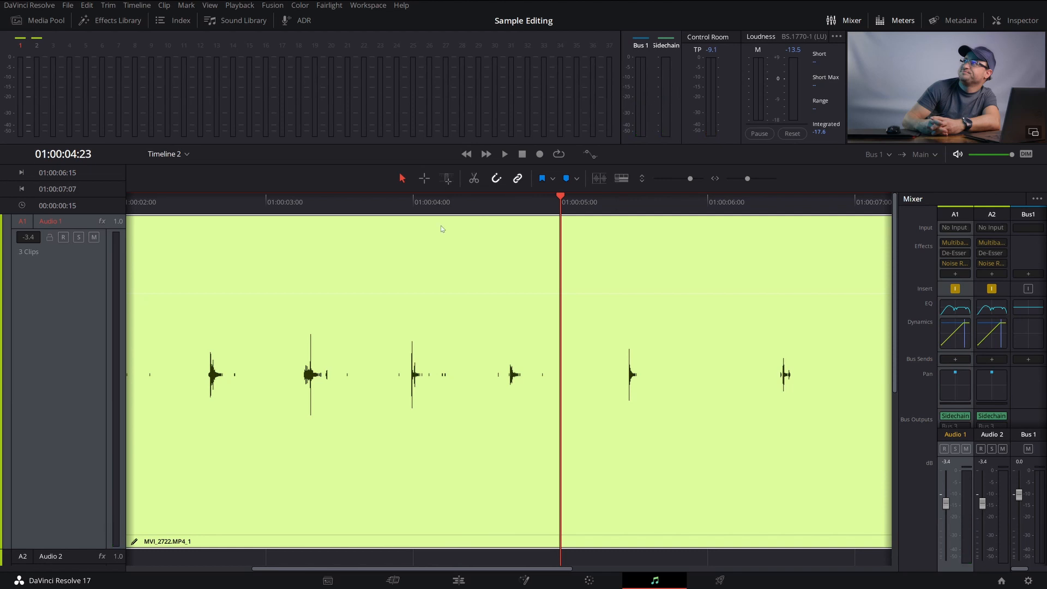
click(448, 202)
key(space)
key(space)
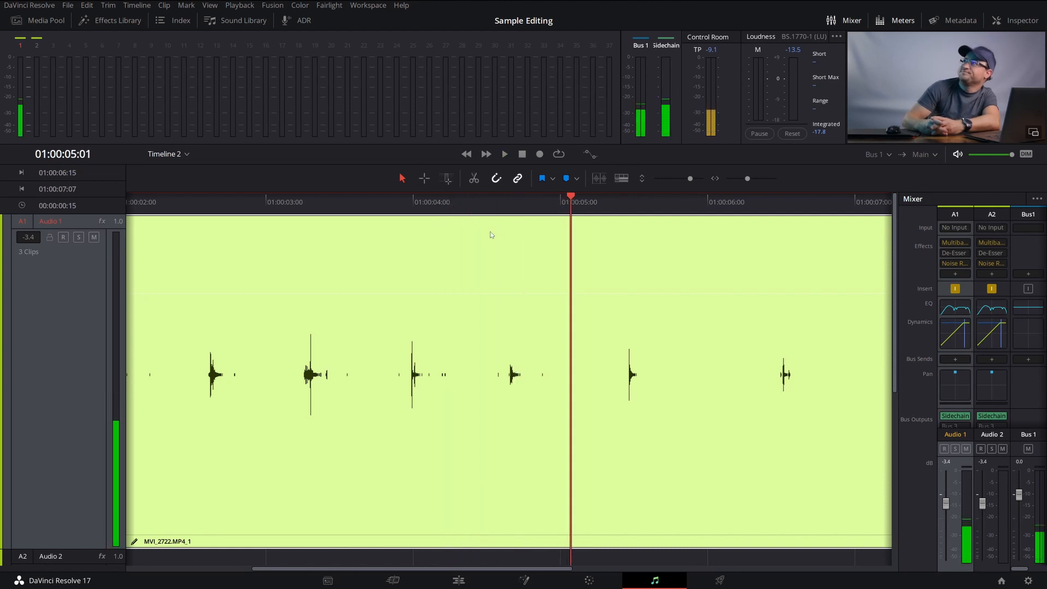